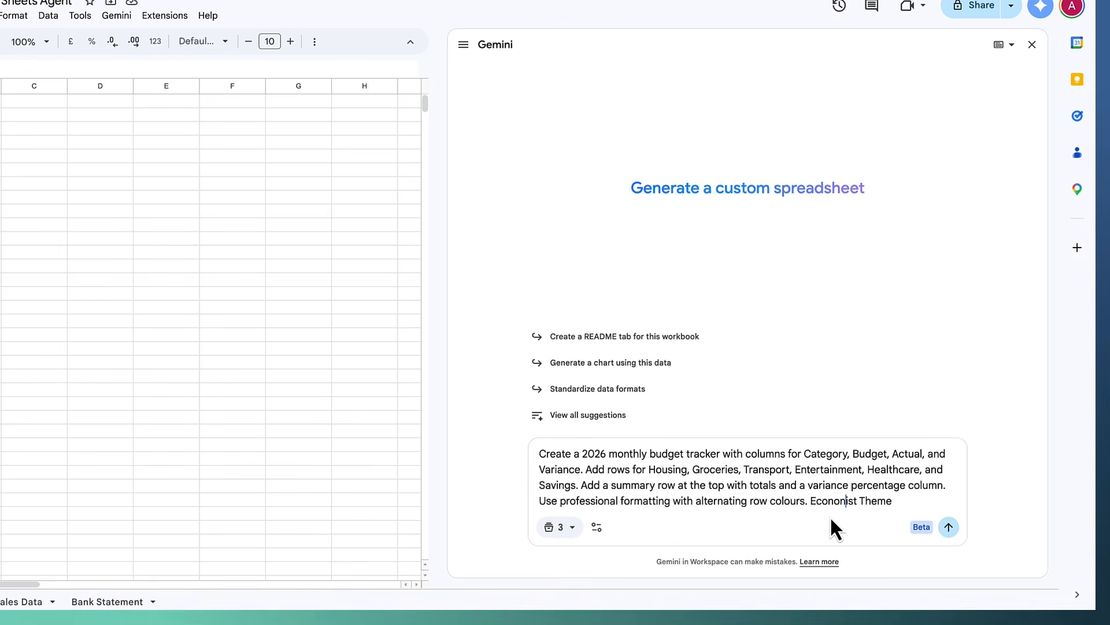
- Correct 'Economist' in the 2026 budget tracker prompt and send it to Gemini
type("m")
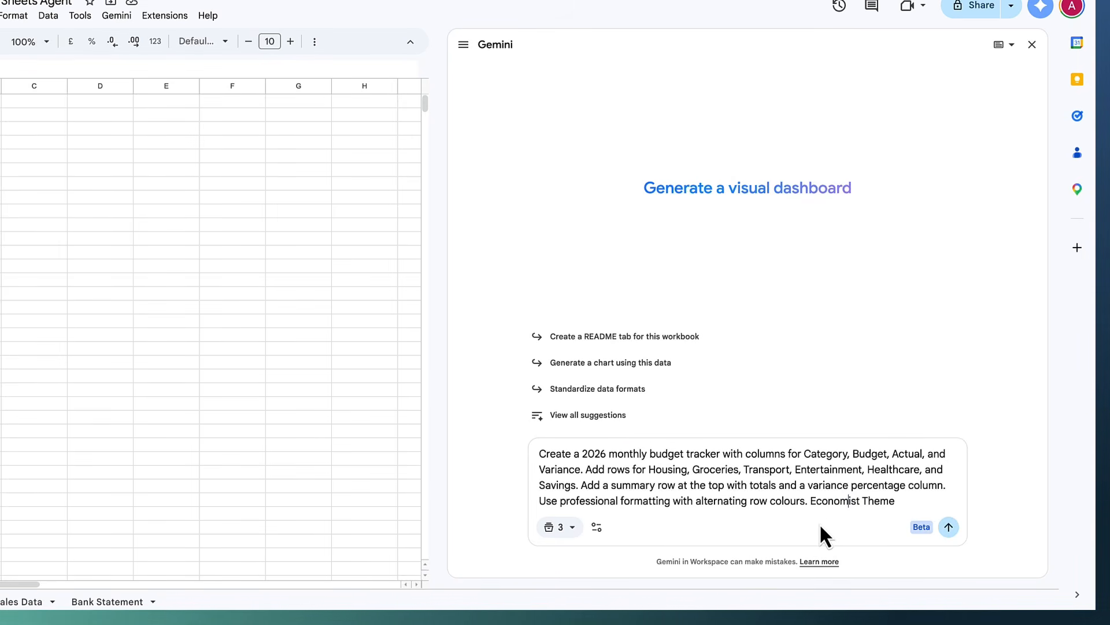
left_click(949, 527)
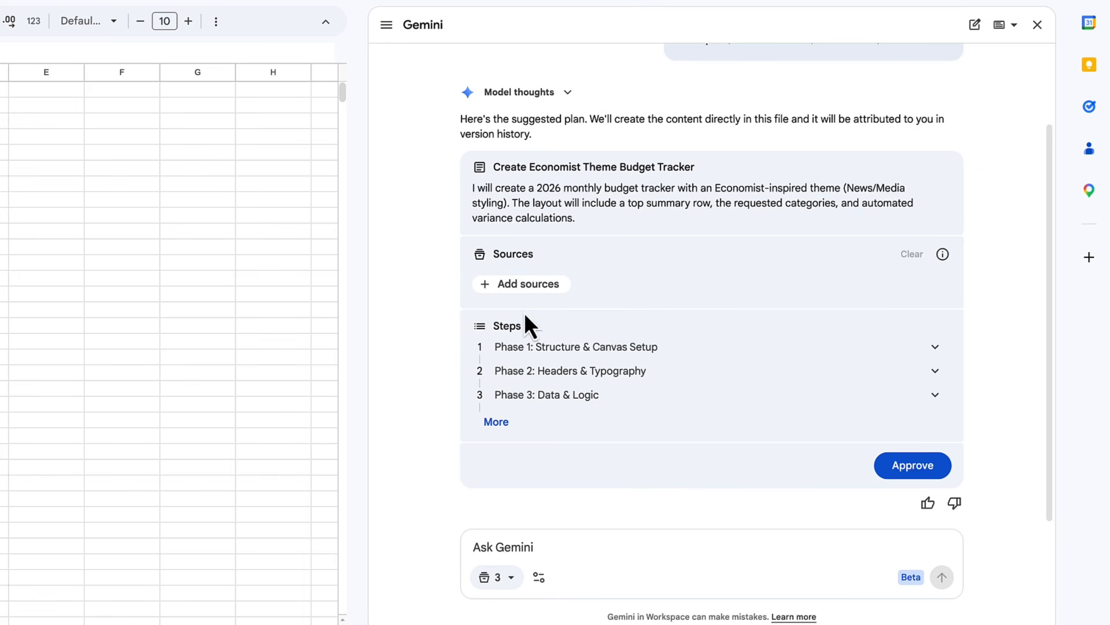
- Review Phases 1, 2 and 3 of the 'Create Economist Theme Budget Tracker' plan and approve it
left_click(549, 347)
scroll(564, 337, "down", 1)
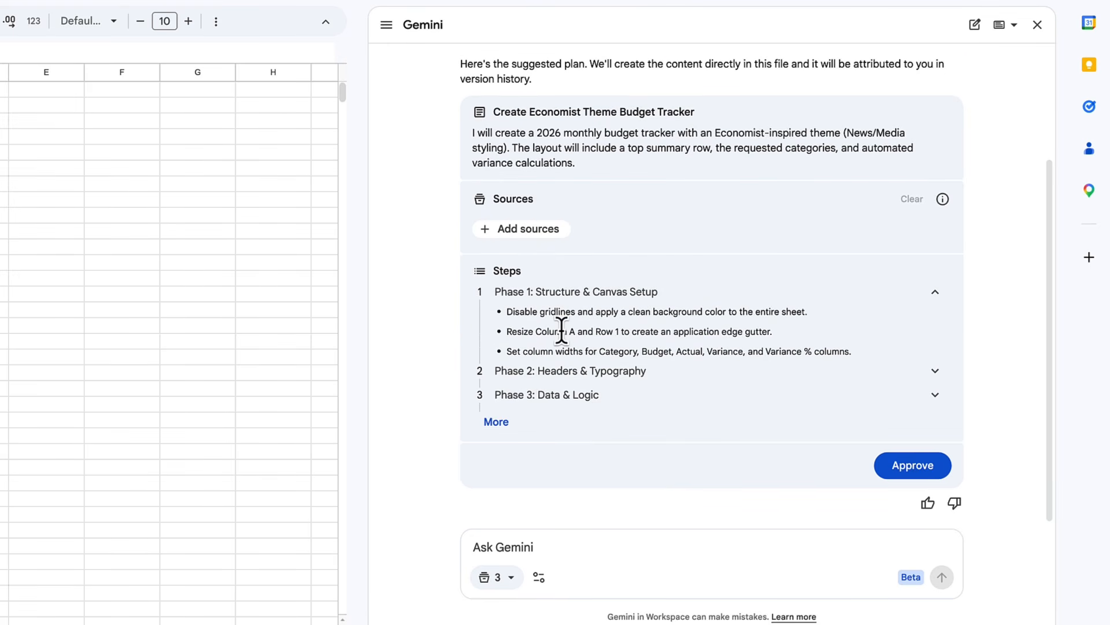
left_click(569, 376)
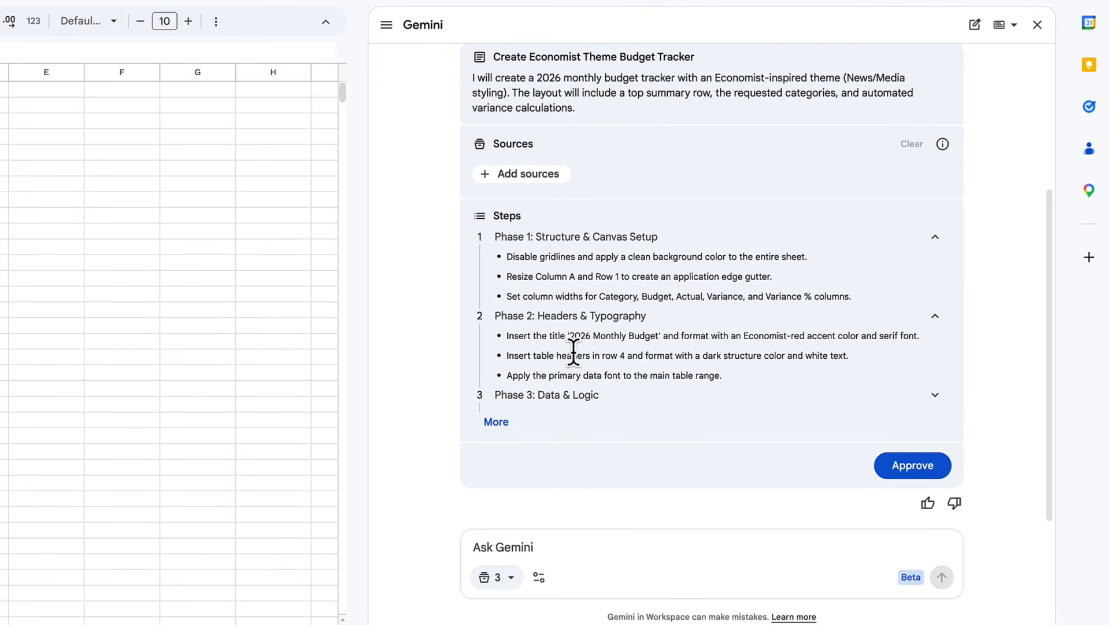
left_click(563, 398)
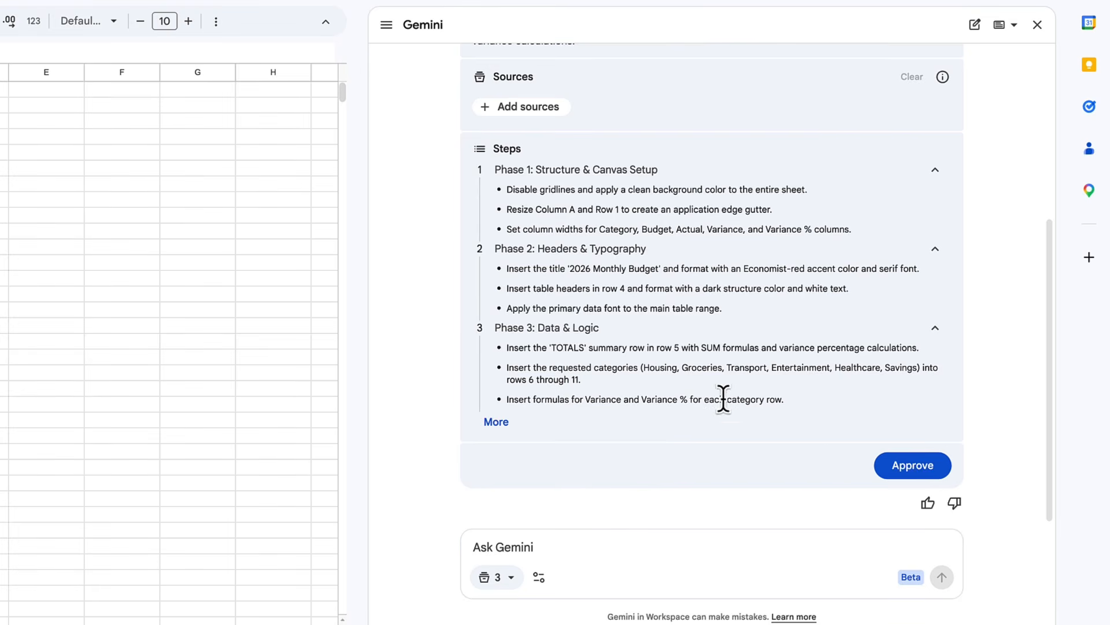
left_click(912, 468)
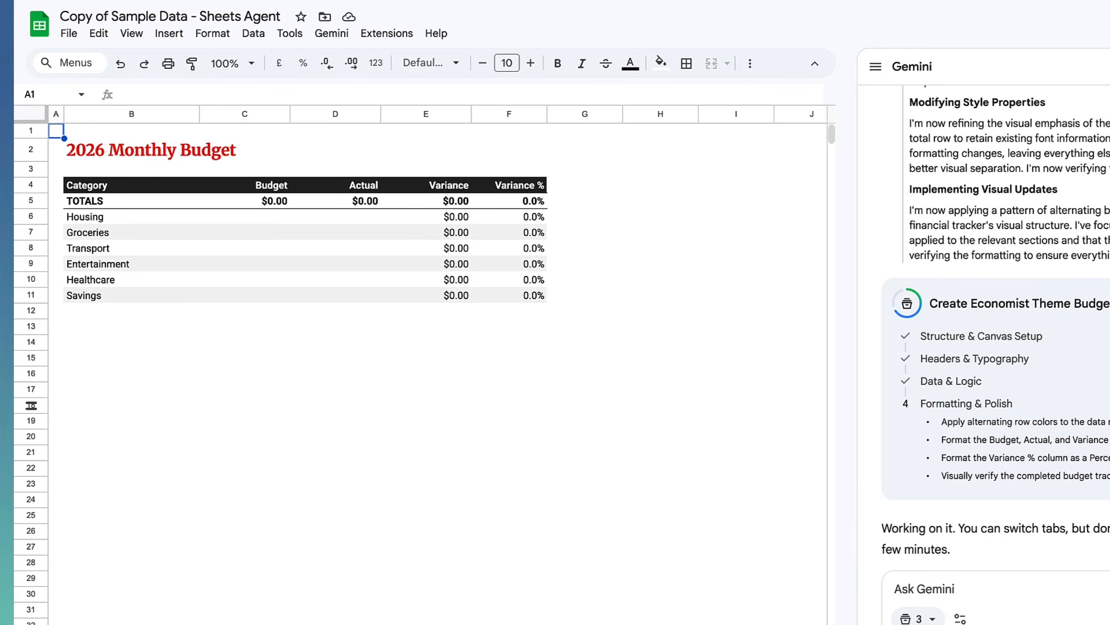
- Enter a Housing budget of 500 and an actual amount of 200
left_click(283, 219)
type("500")
key("Tab")
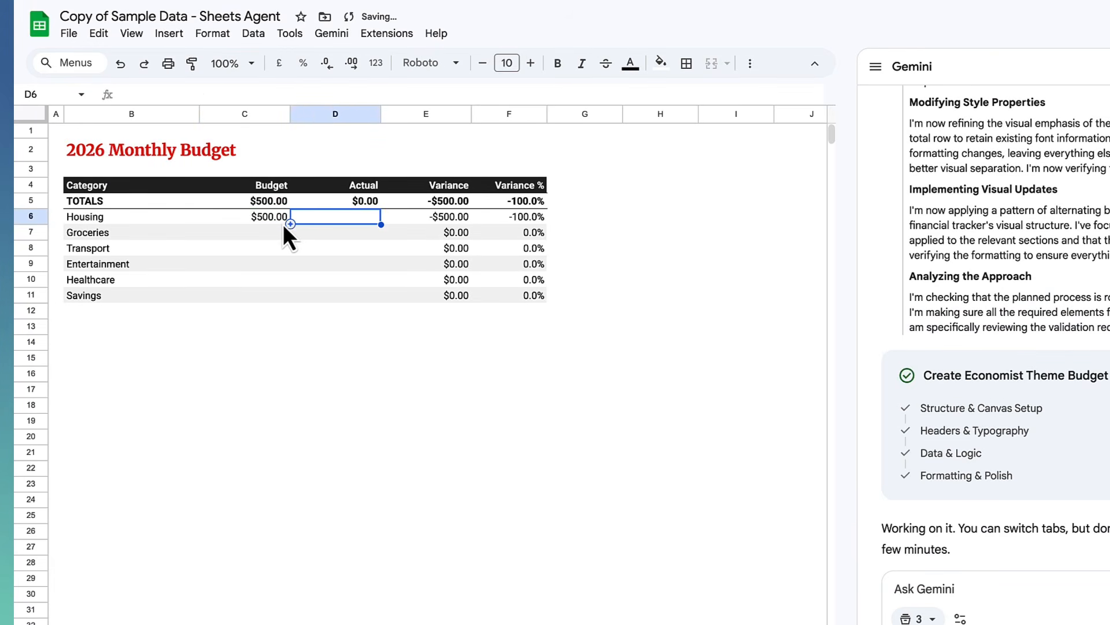
type("200")
key("Return")
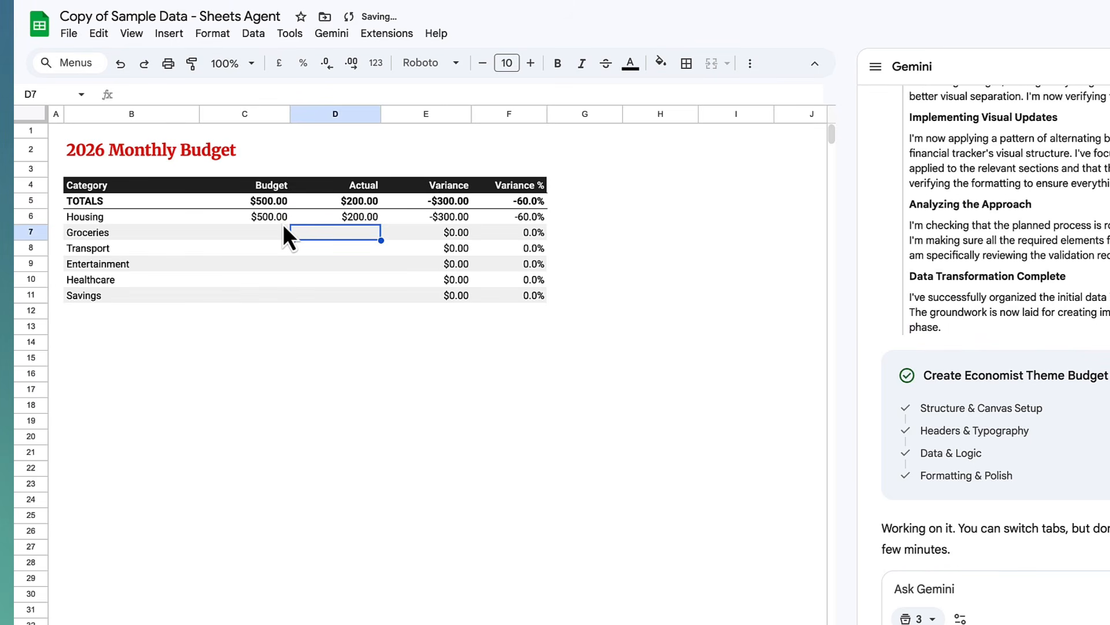
- Enter a Groceries budget of 650 and an actual amount of 9000
left_click(284, 228)
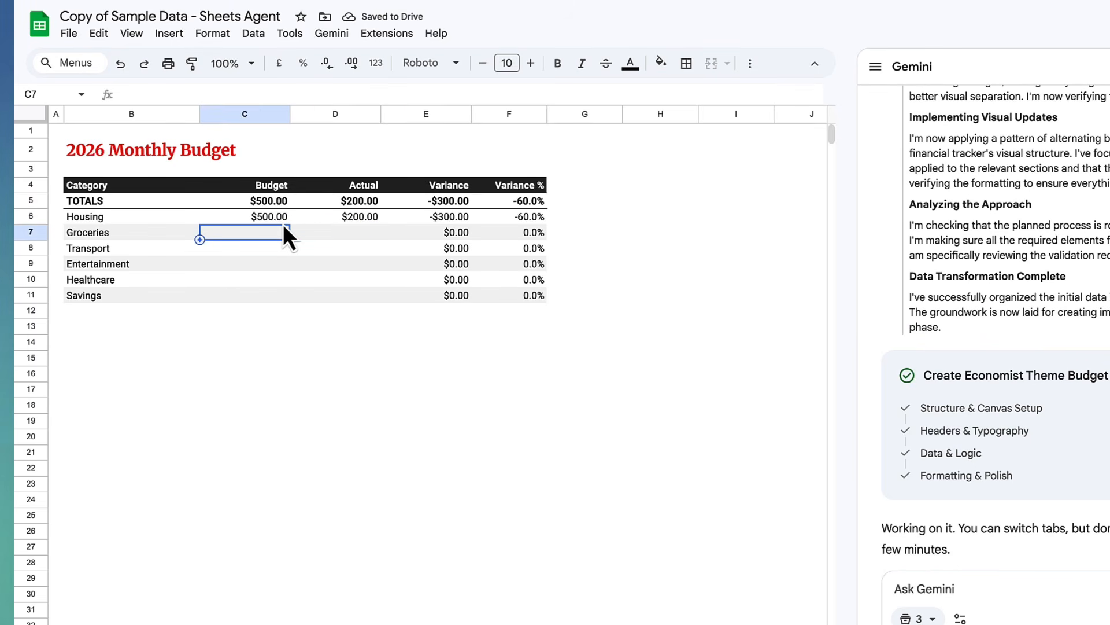
type("650")
key("Tab")
key("Tab")
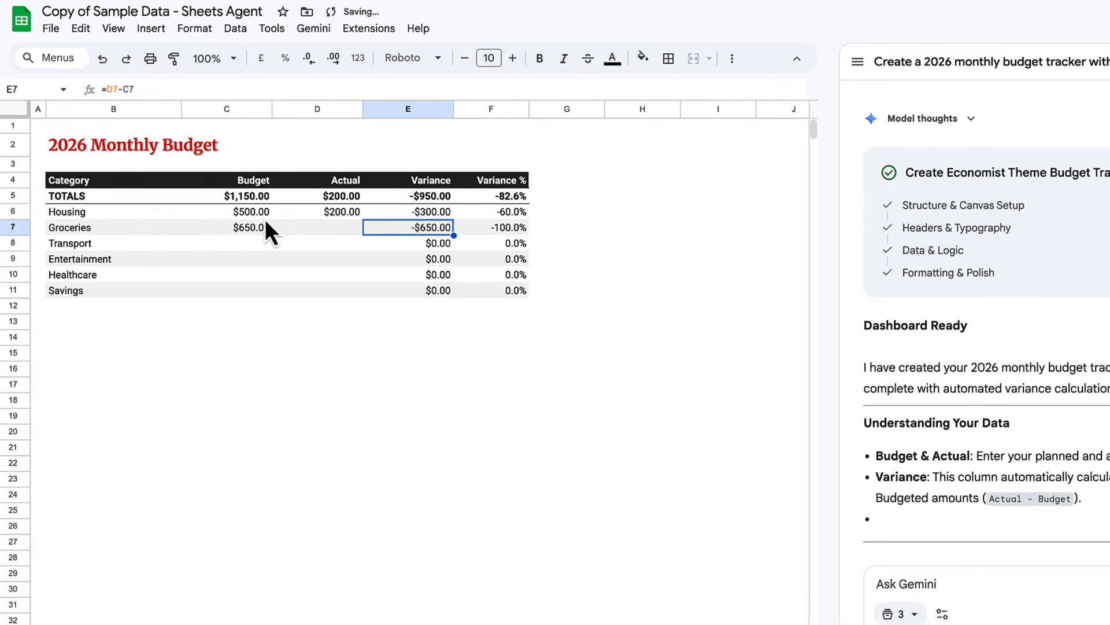
key("Left")
type("500")
key("Tab")
left_click(343, 235)
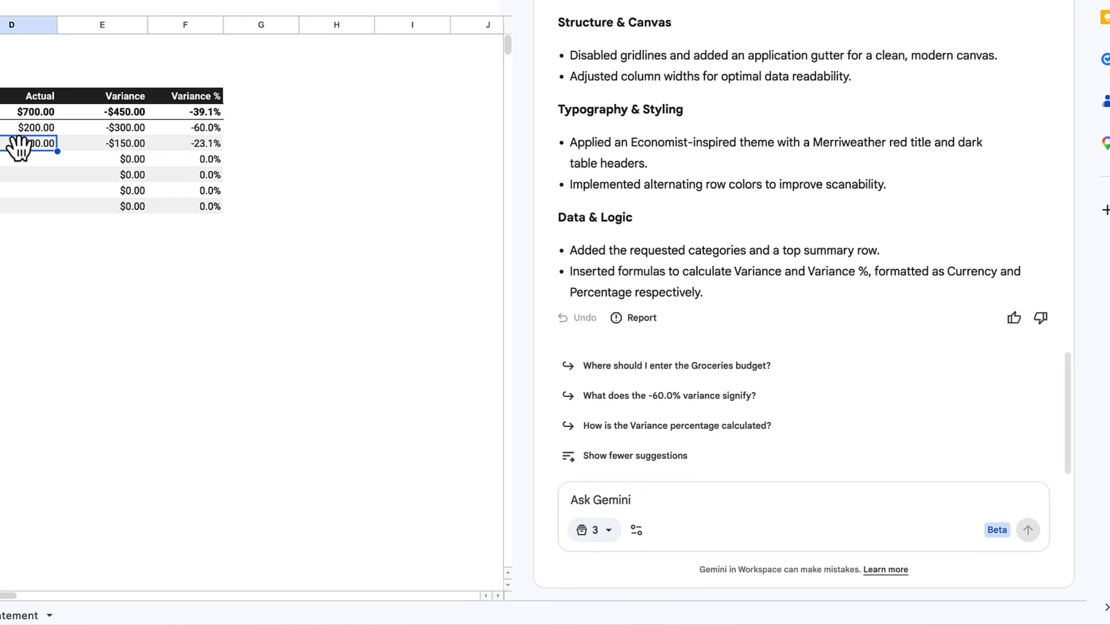
type("9000")
key("Return")
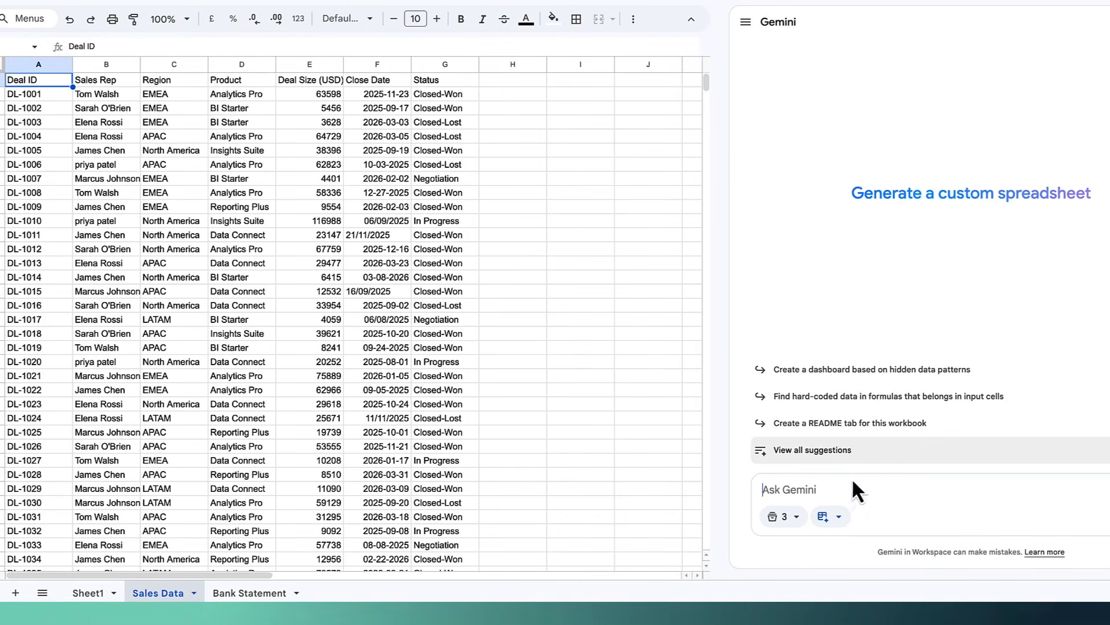
- Turn off Gemini's Build tool, exclude Sheet1 and Bank Statement as sources, and send the sales dashboard request
left_click(778, 522)
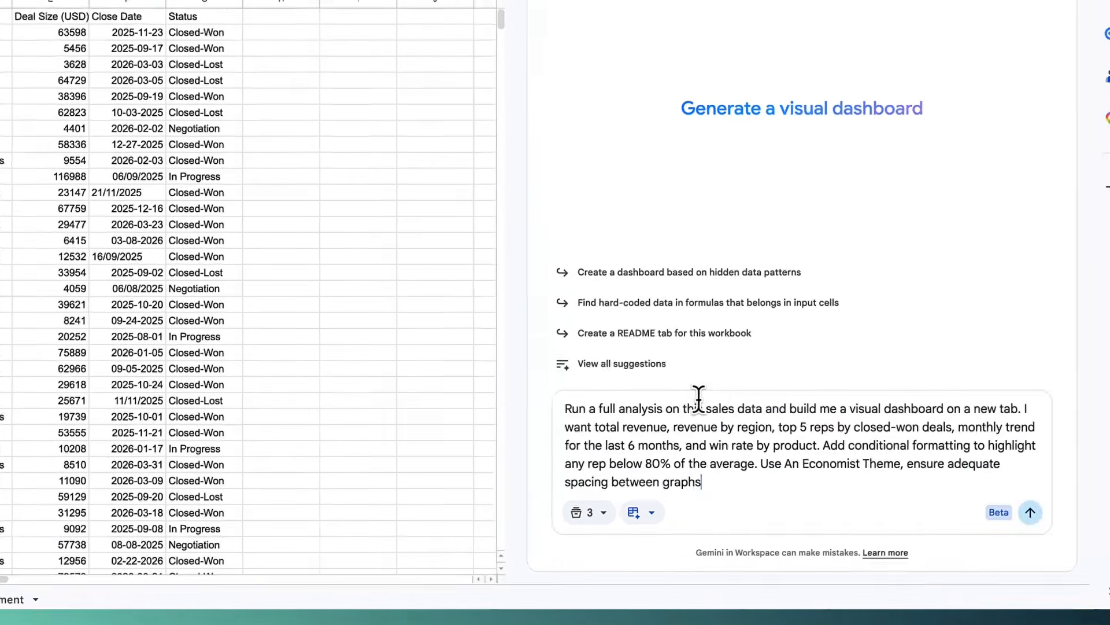
left_click(584, 512)
left_click(541, 512)
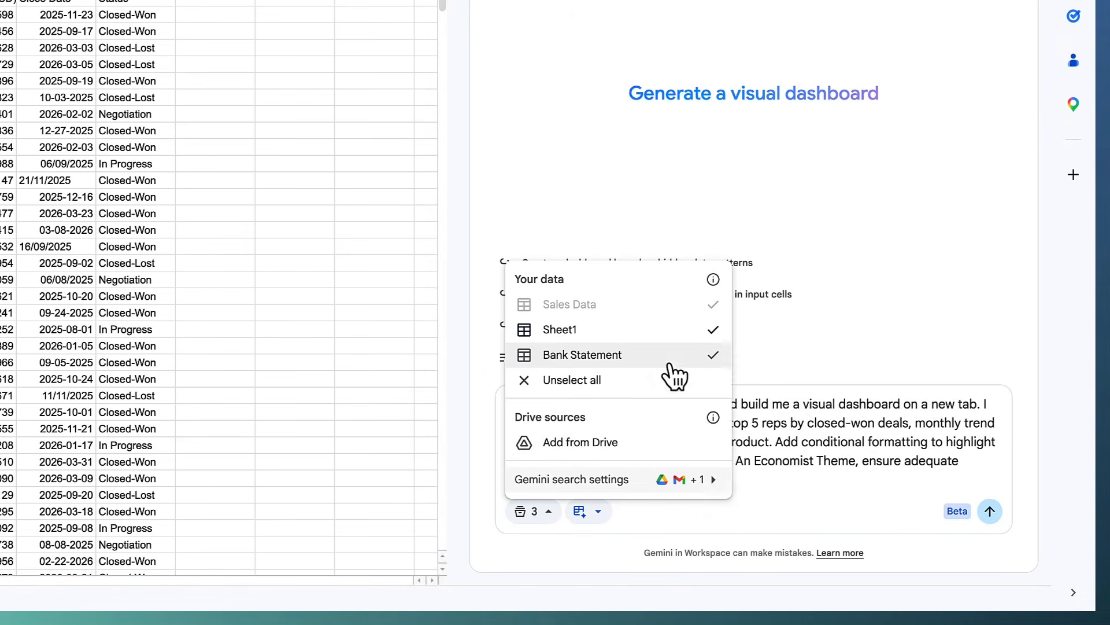
left_click(713, 340)
left_click(712, 355)
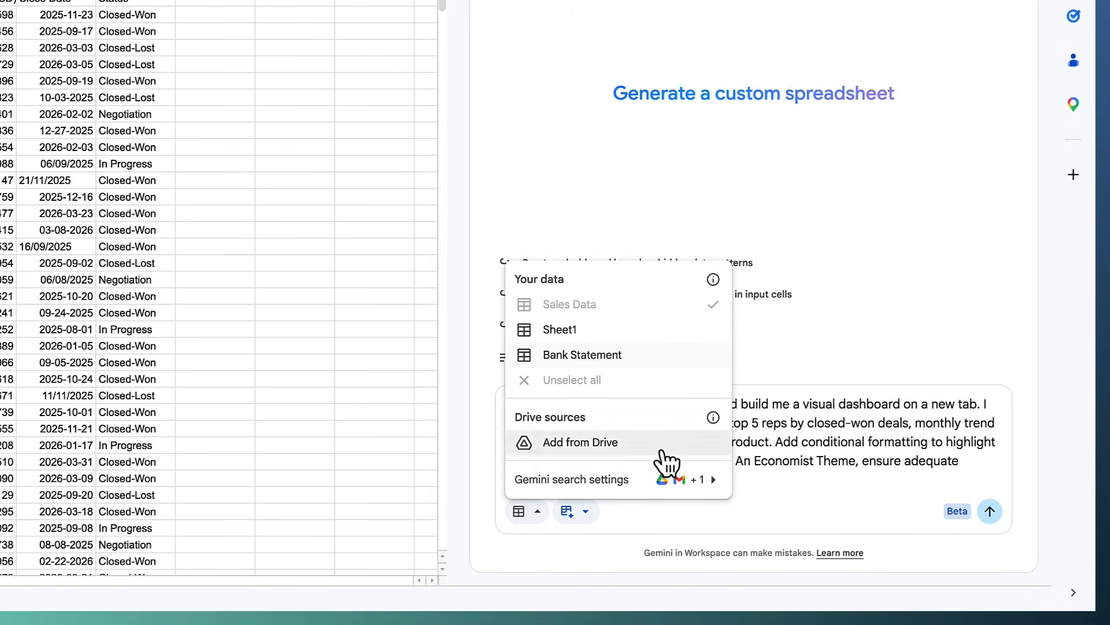
left_click(801, 480)
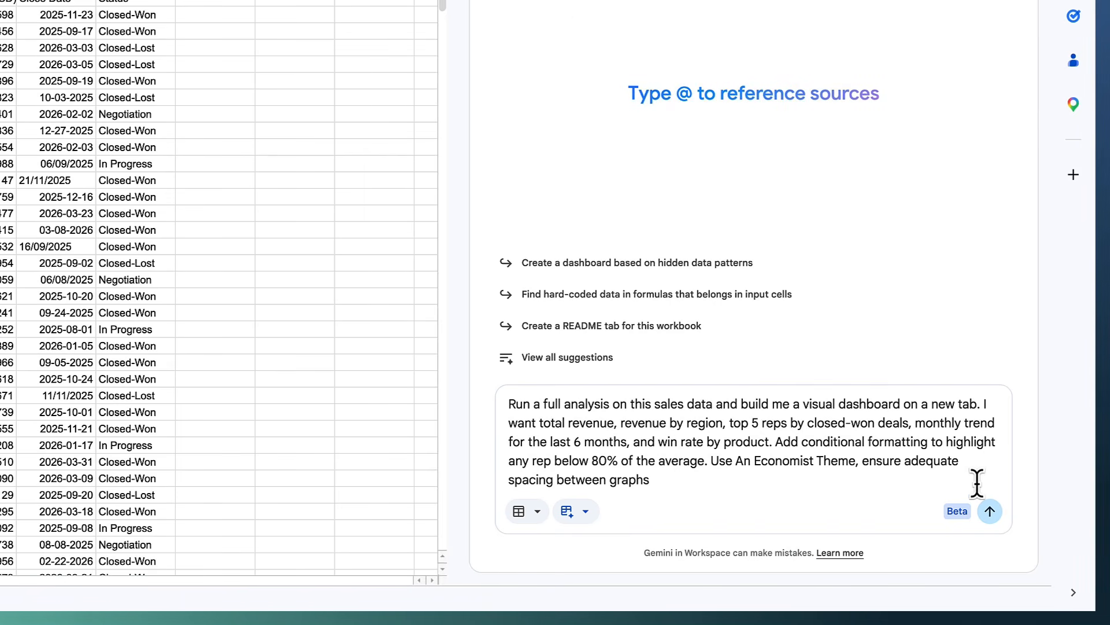
left_click(986, 509)
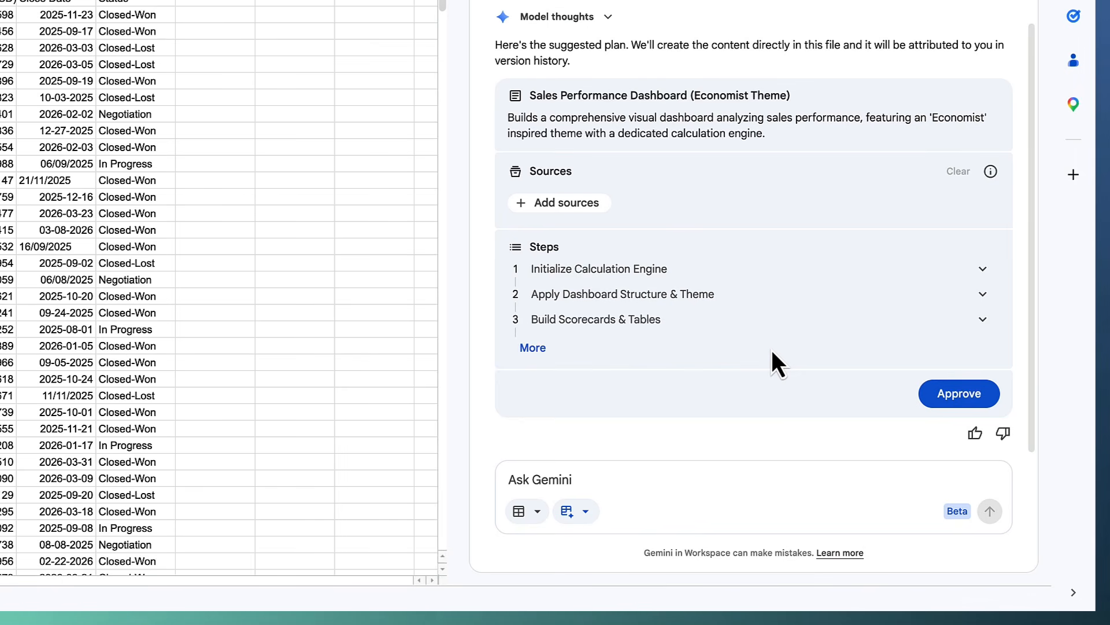
- Review the calculation engine, dashboard structure and scorecards steps, then approve the dashboard plan
left_click(686, 276)
scroll(687, 276, "down", 3)
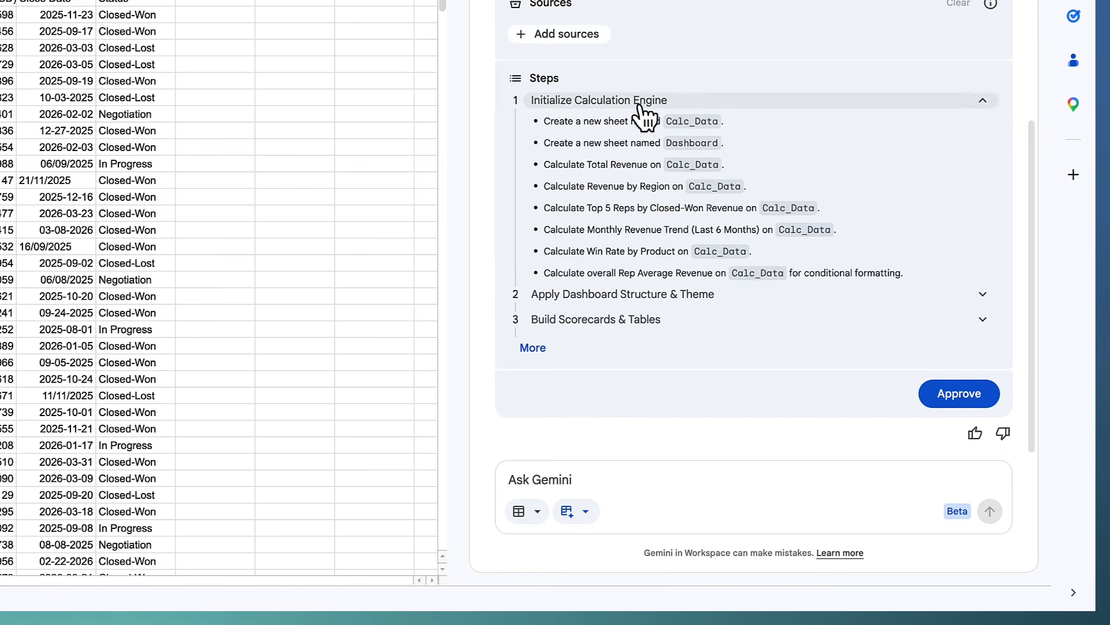
left_click(638, 102)
left_click(636, 300)
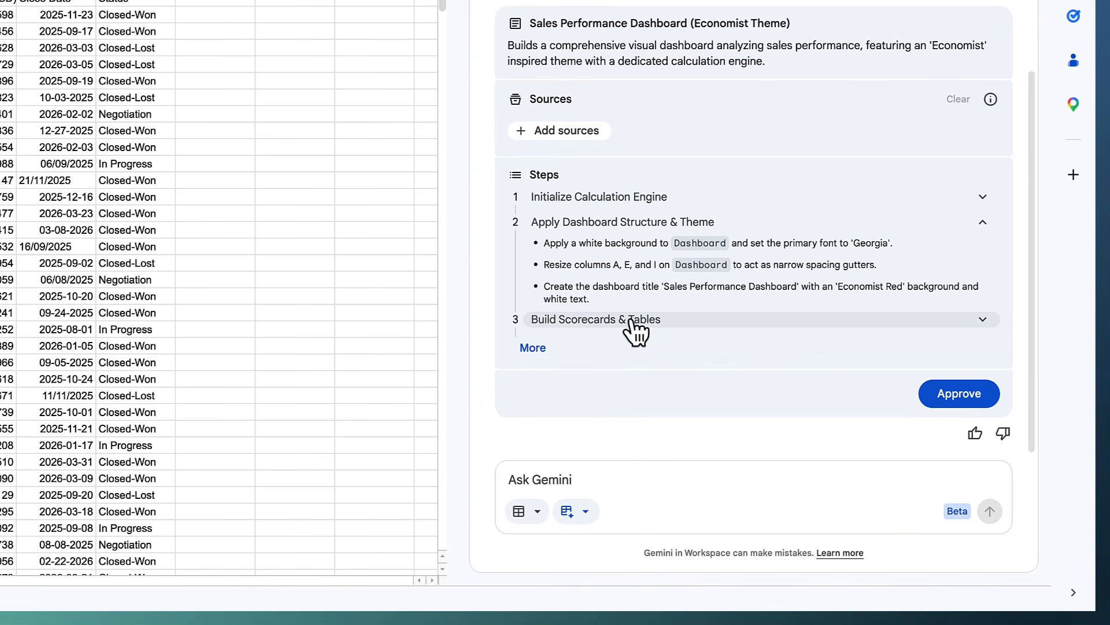
left_click(634, 323)
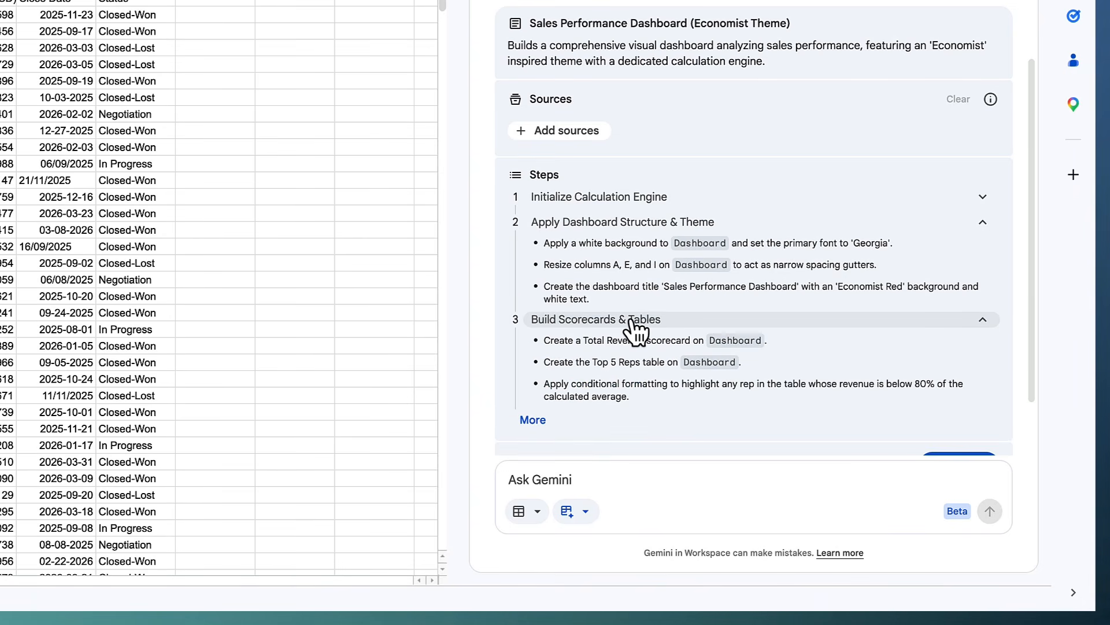
left_click(635, 324)
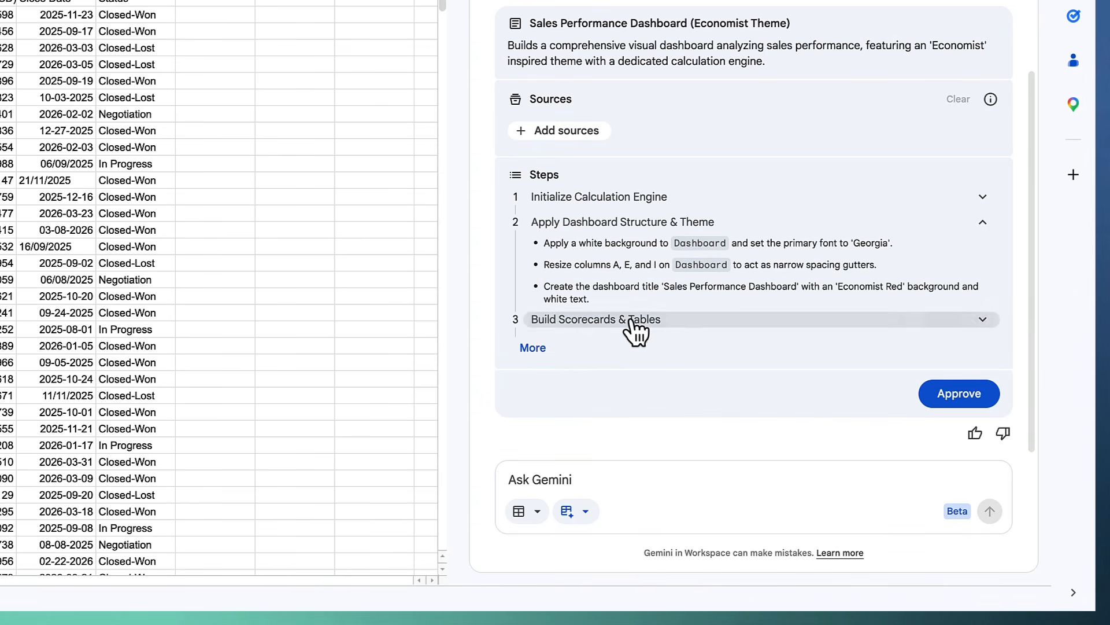
left_click(599, 226)
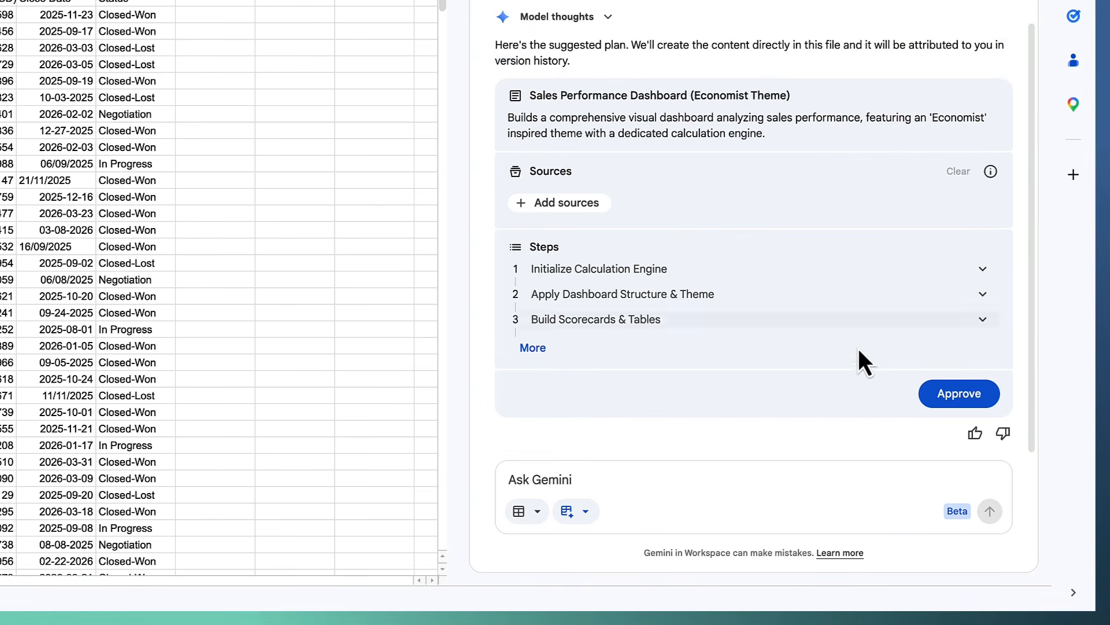
left_click(952, 395)
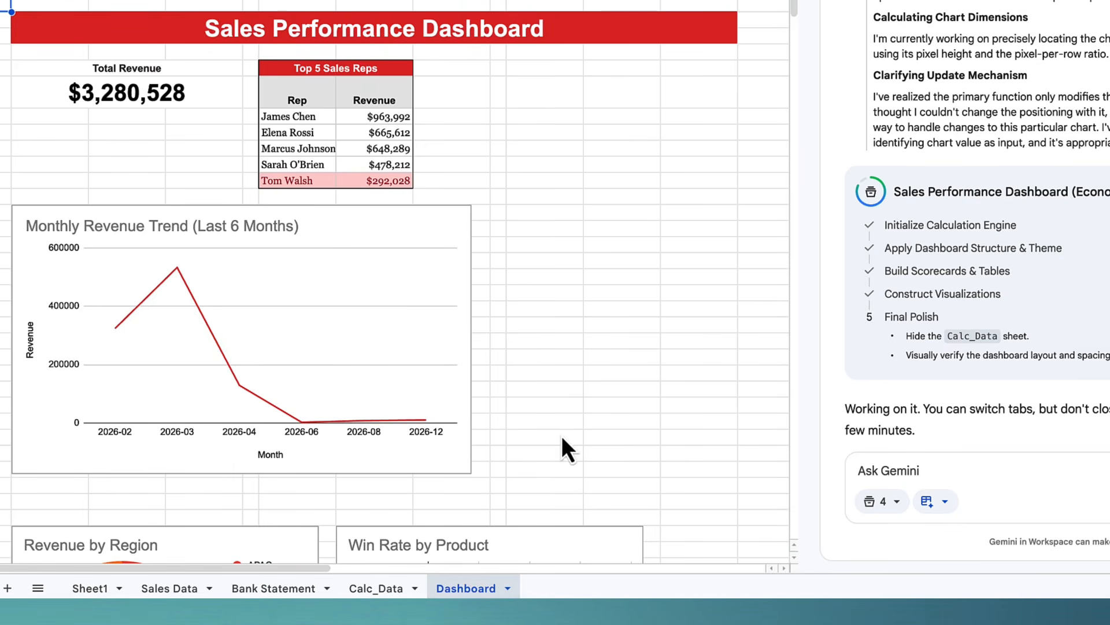
- Send the dashboard improvement request, approve its plan, and paste in the bank transaction categorization request
scroll(561, 435, "down", 3)
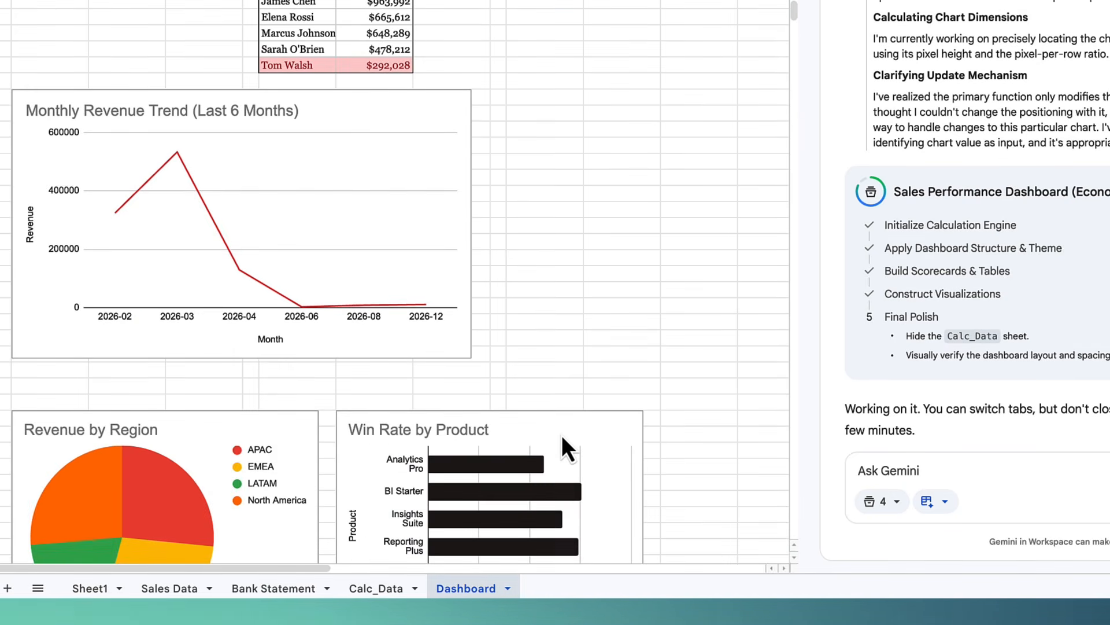
scroll(545, 436, "up", 3)
left_click(681, 465)
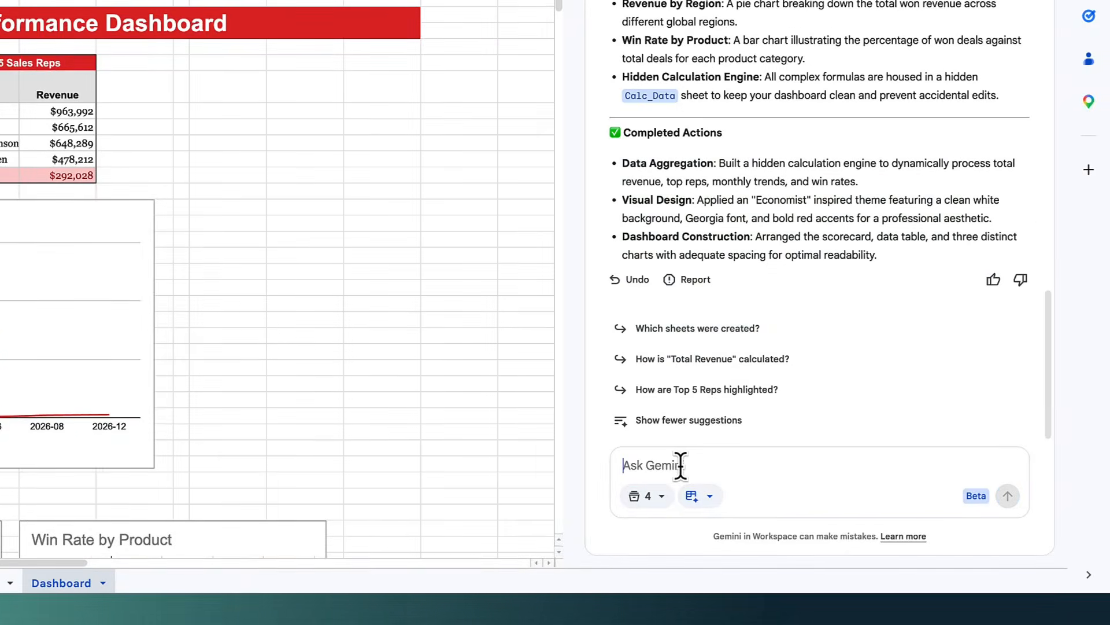
type("Please Improve the Dashboard.  1. Remove Gridlines 2. Alter the Pie Chart Colors to better fit in with the theme 3. Put a border around total Revenue 4. Ensure Everything is viewable without scrolling")
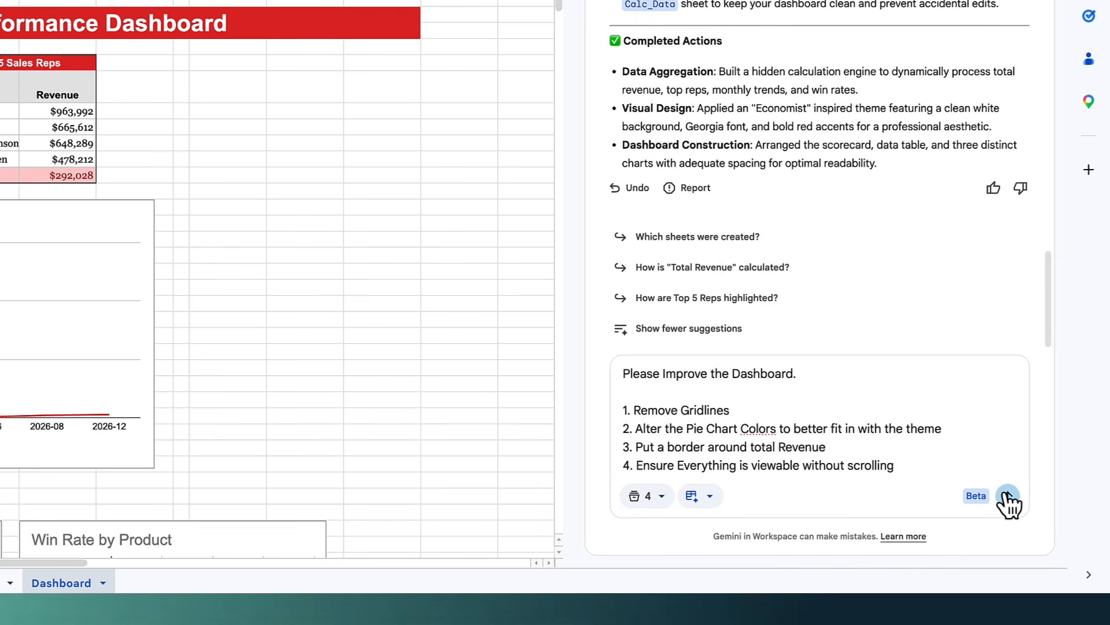
left_click(1008, 496)
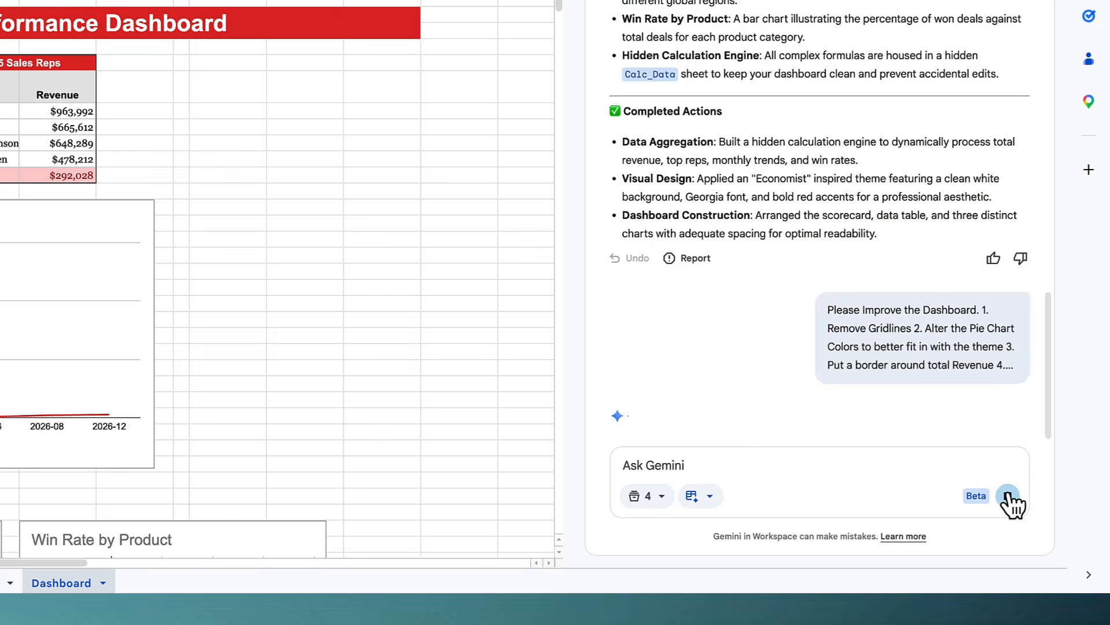
left_click(977, 381)
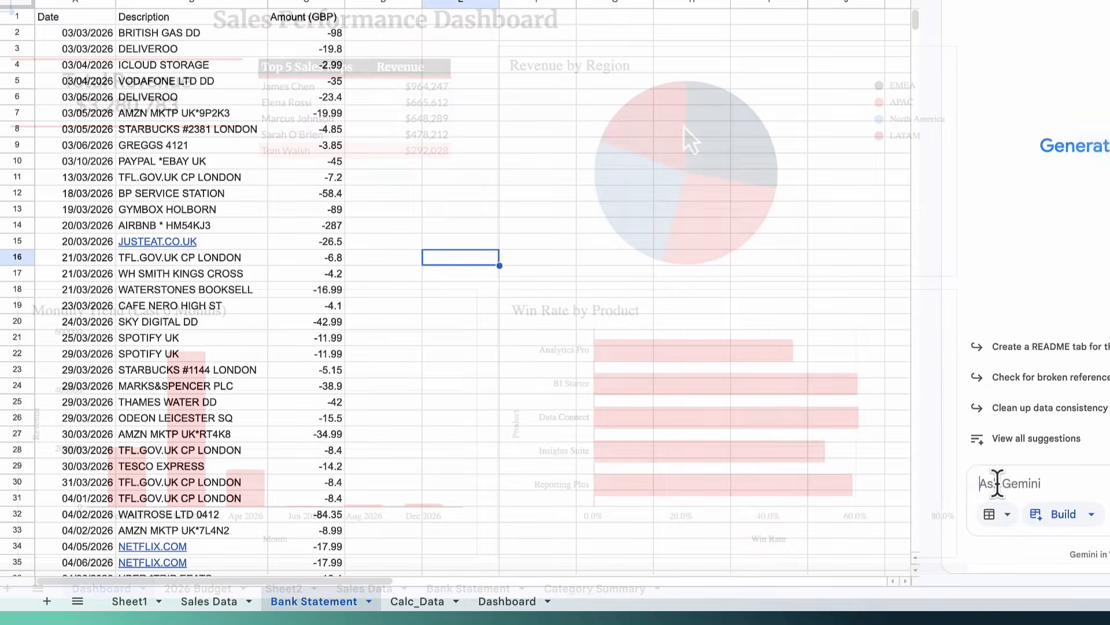
key("ctrl+v")
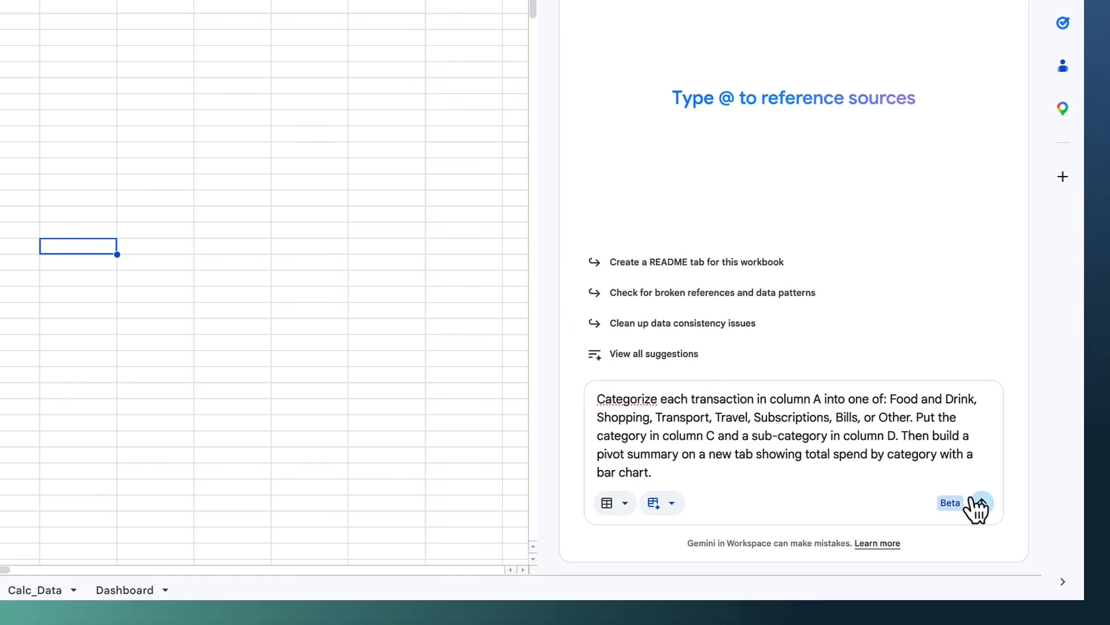
- Submit the categorization request with auto-generated sub-categories in columns D and E, then approve the plan
left_click(982, 505)
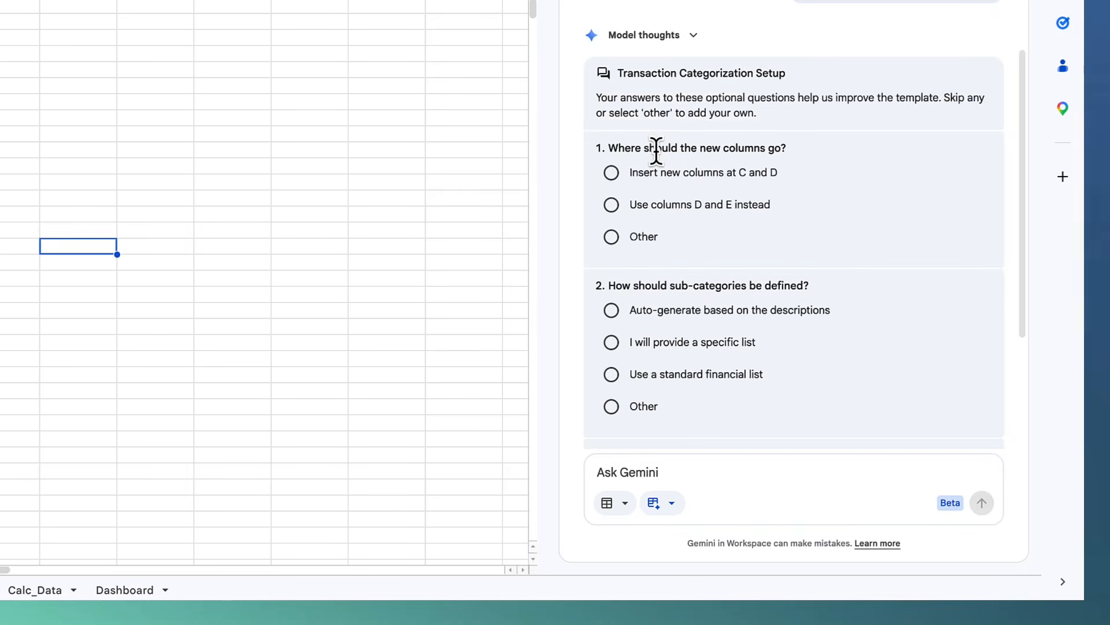
scroll(657, 149, "up", 1)
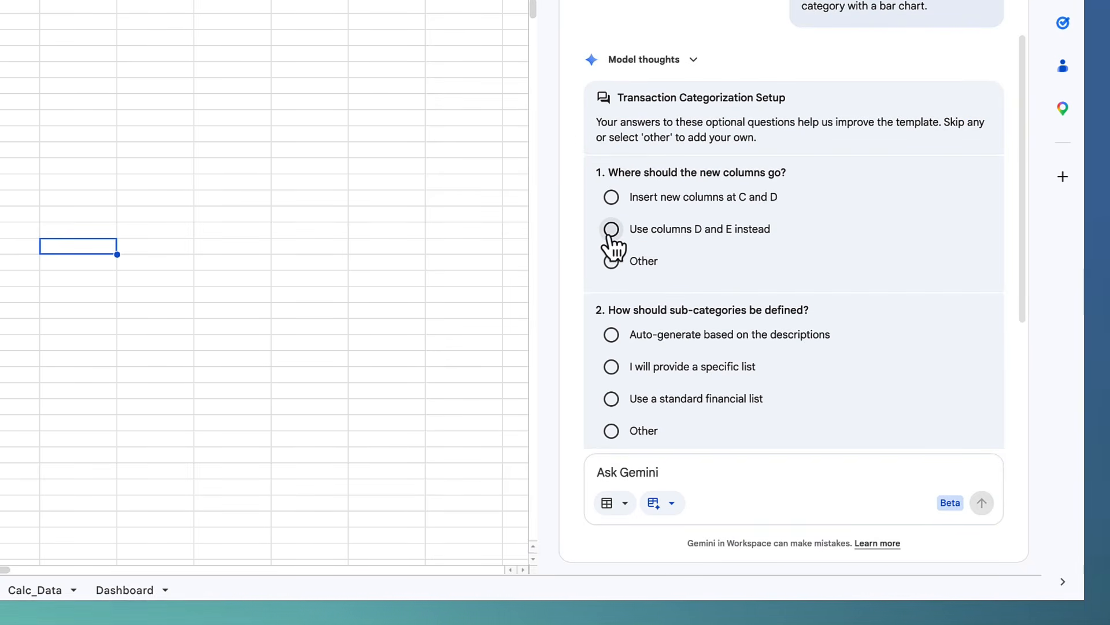
scroll(637, 237, "down", 3)
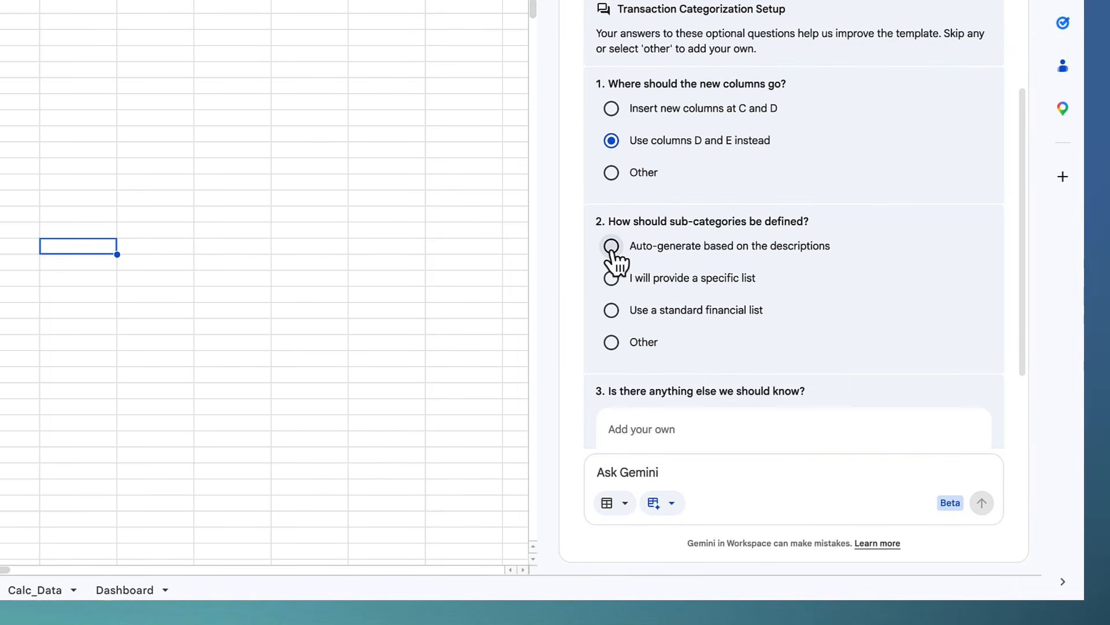
left_click(612, 246)
scroll(635, 262, "down", 2)
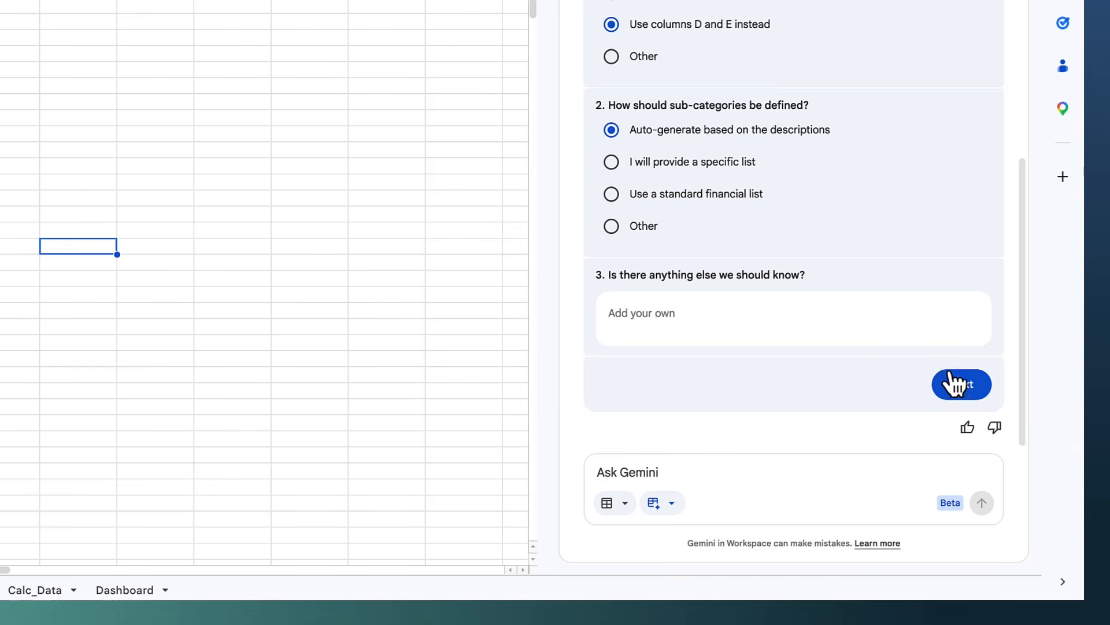
left_click(961, 386)
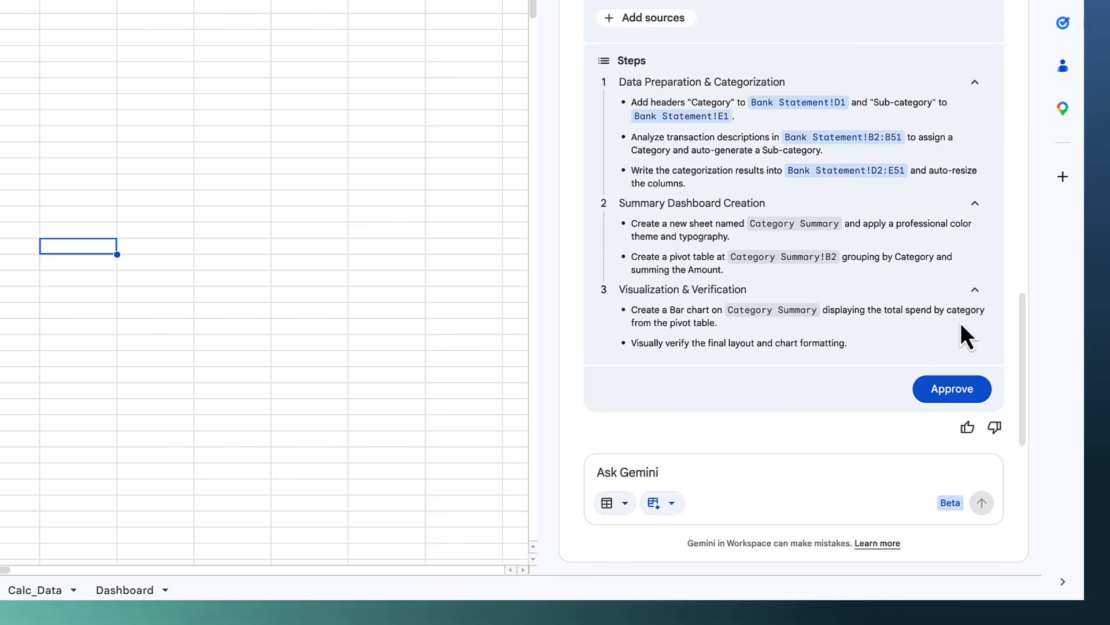
left_click(959, 389)
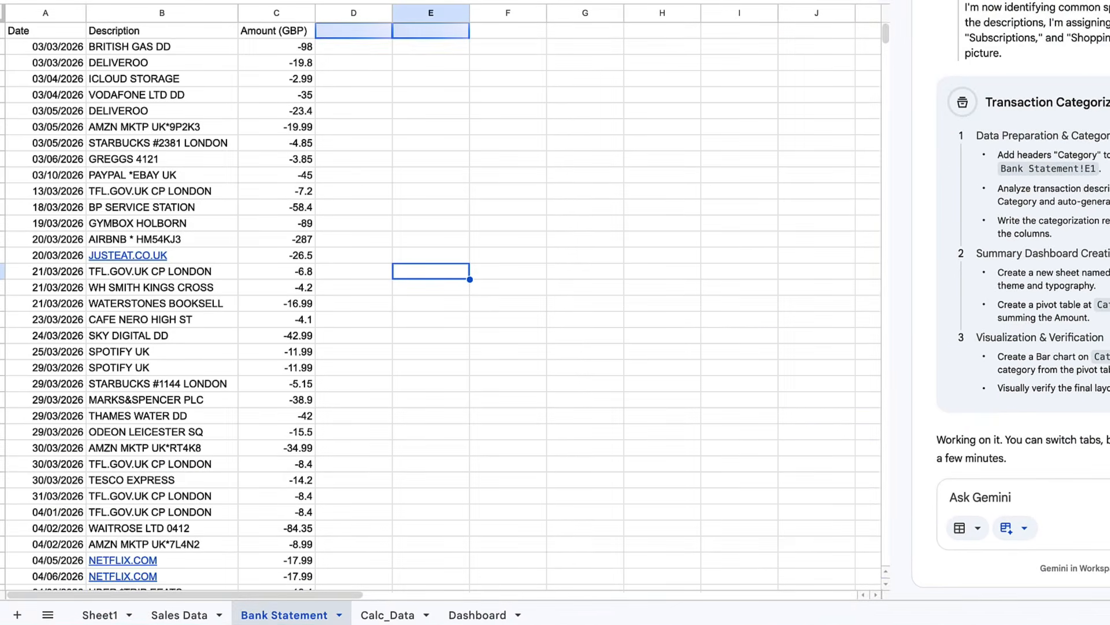